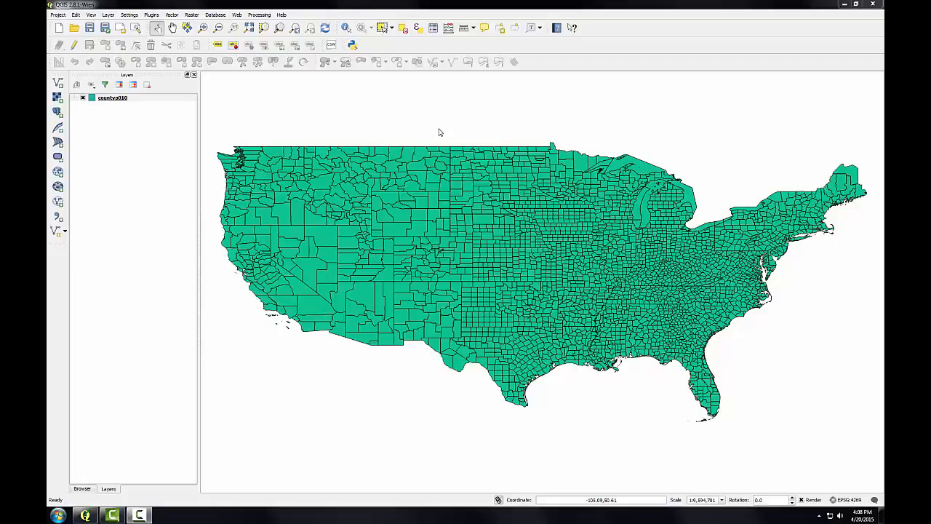
Step: Examine the attribute table of the countyp010 layer, including its FIPS field, and close it
{"action": "right_click", "coordinate": [120, 99]}
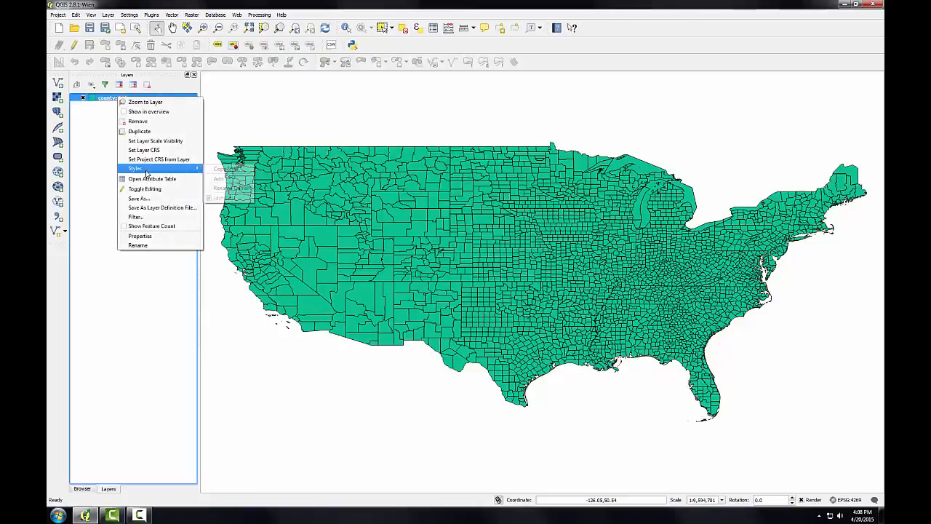
{"action": "left_click", "coordinate": [151, 179]}
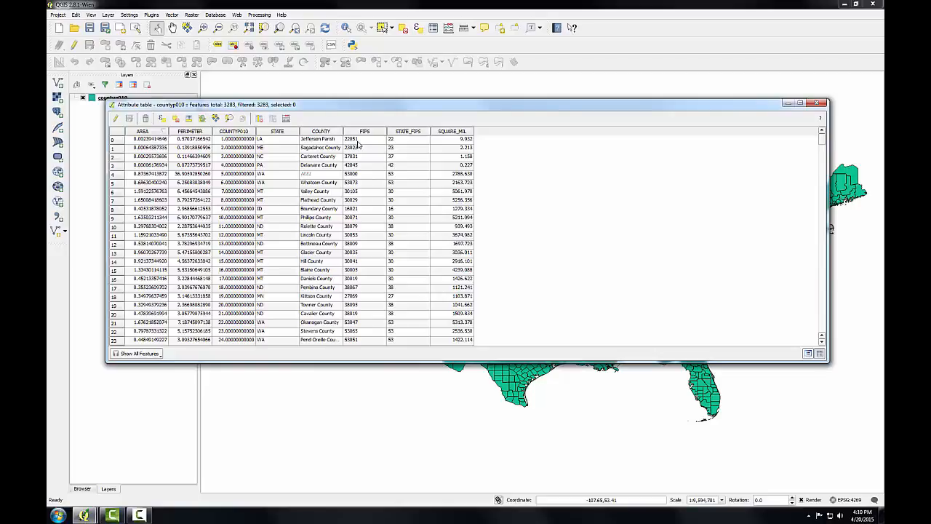
{"action": "left_click", "coordinate": [819, 103]}
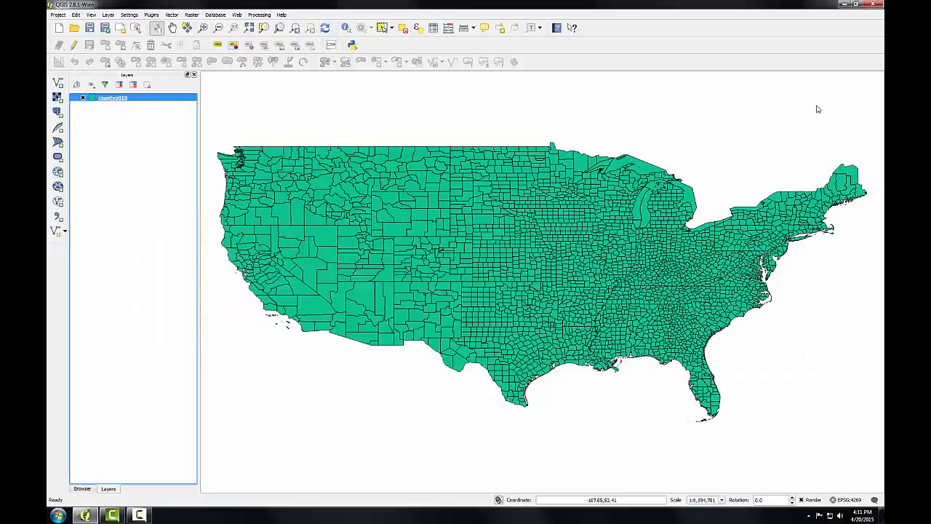
Step: Add the ce2000t.dbf table from the Lab 2 Data folder as a vector layer, listing all file types to find it
{"action": "left_click", "coordinate": [58, 84]}
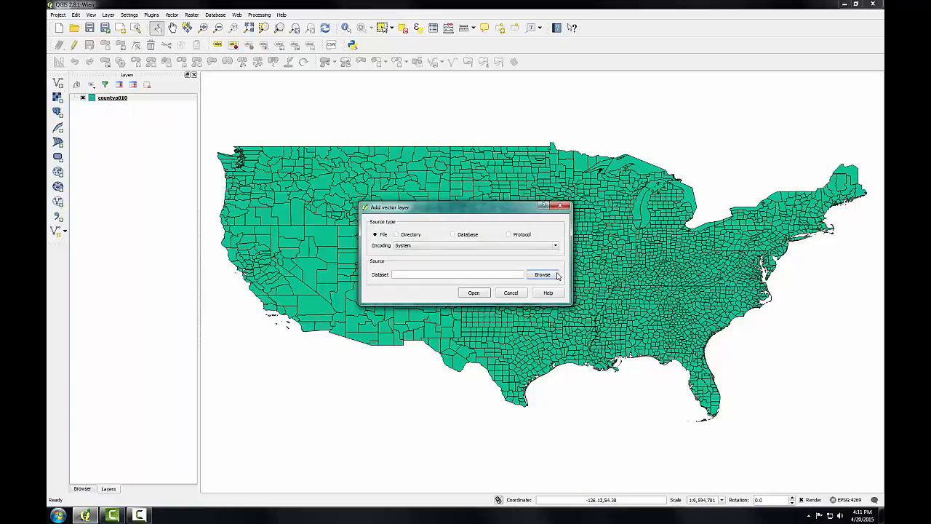
{"action": "left_click", "coordinate": [558, 275]}
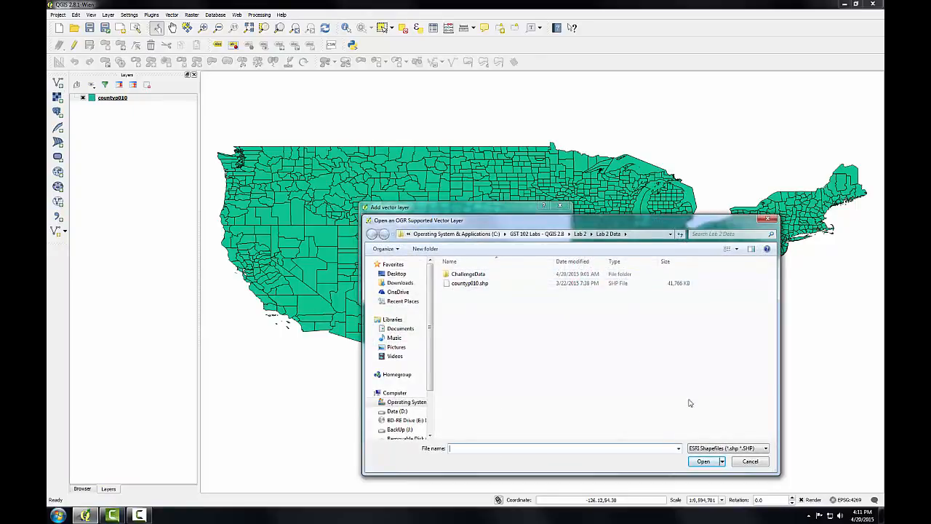
{"action": "left_click", "coordinate": [730, 449]}
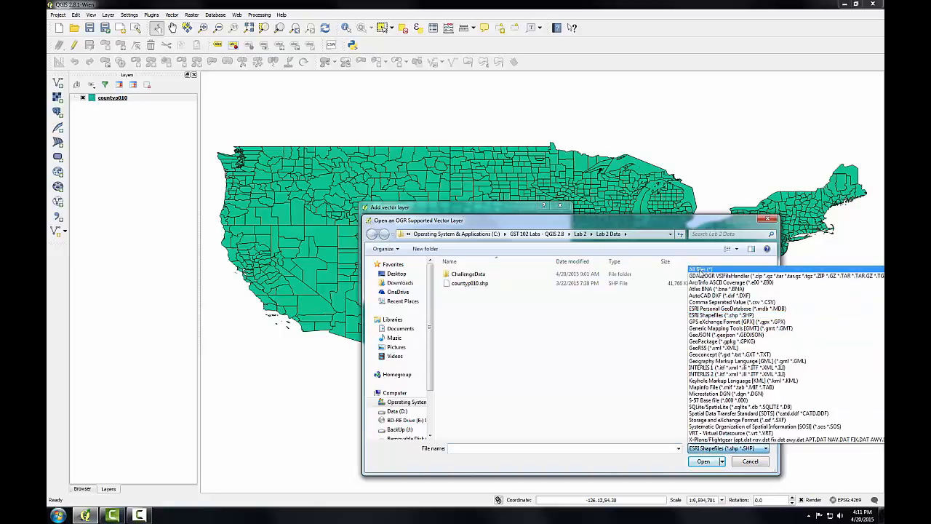
{"action": "left_click", "coordinate": [695, 270]}
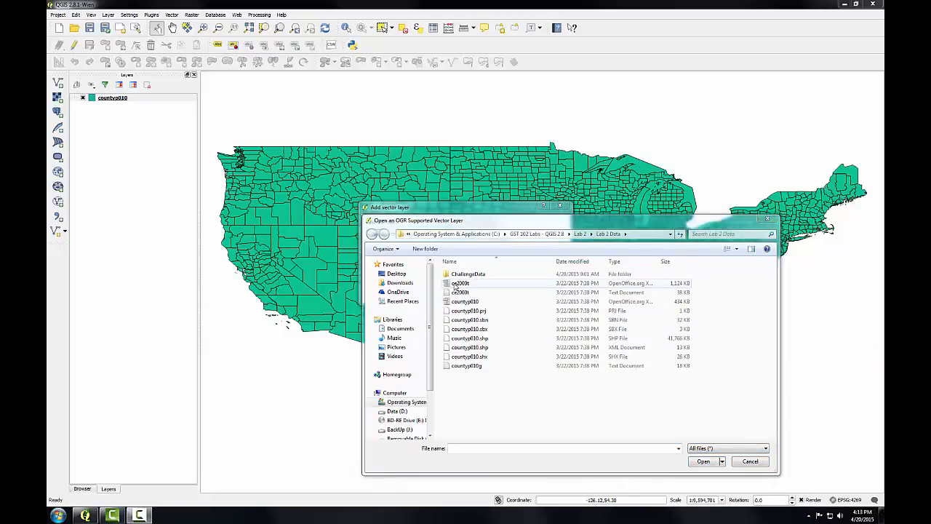
{"action": "left_click", "coordinate": [460, 283]}
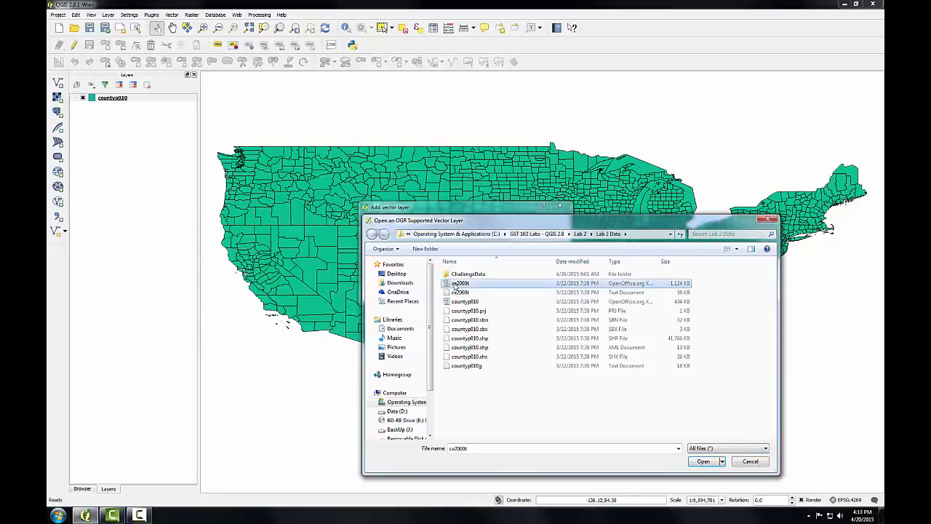
{"action": "left_click", "coordinate": [702, 463]}
{"action": "left_click", "coordinate": [473, 293]}
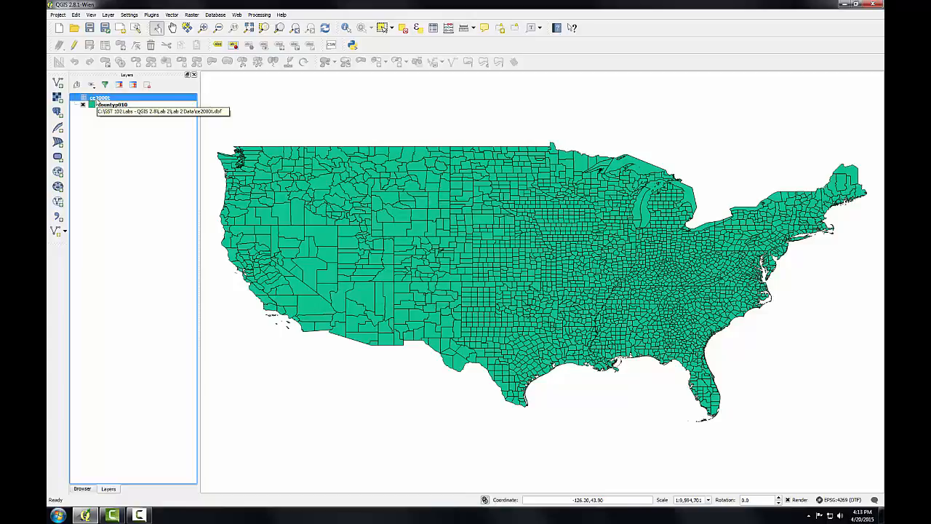
Step: Examine the ce2000t attribute table sorted by the COUNTY field, and close it
{"action": "right_click", "coordinate": [97, 101]}
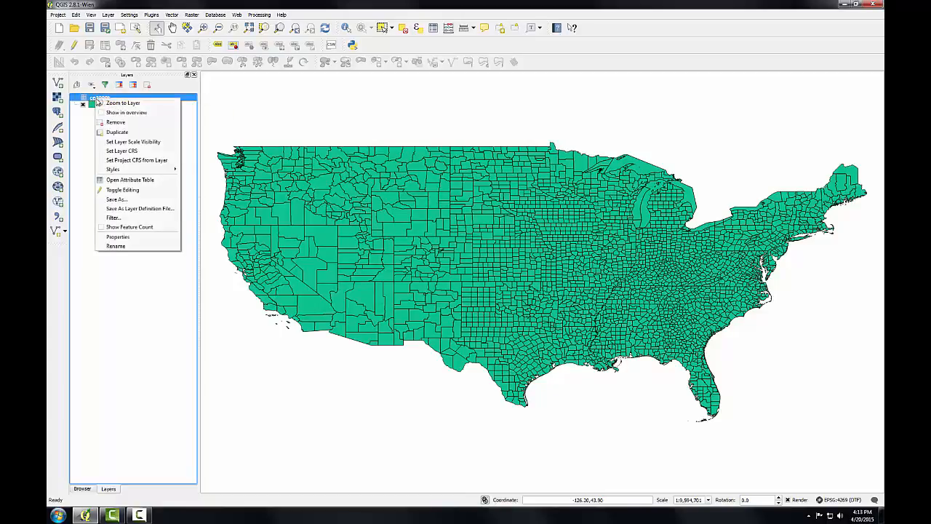
{"action": "left_click", "coordinate": [125, 183]}
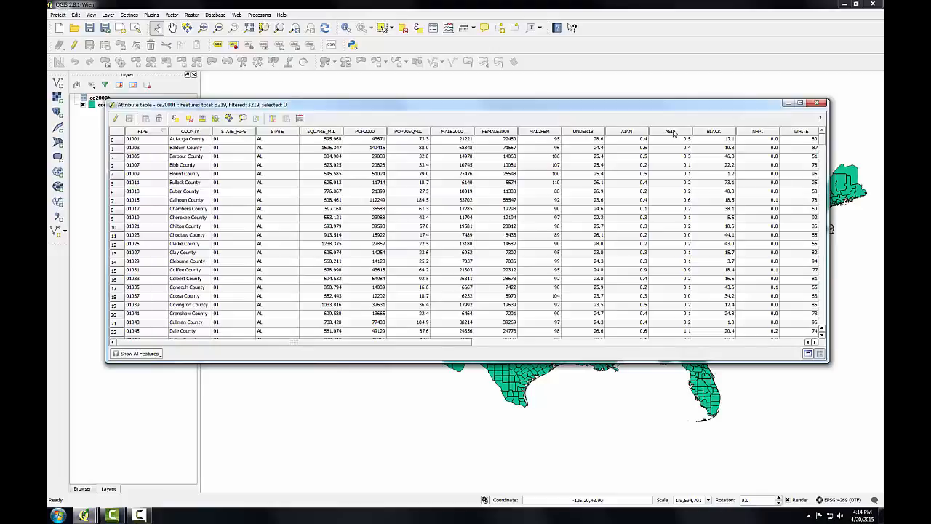
{"action": "left_click", "coordinate": [193, 134]}
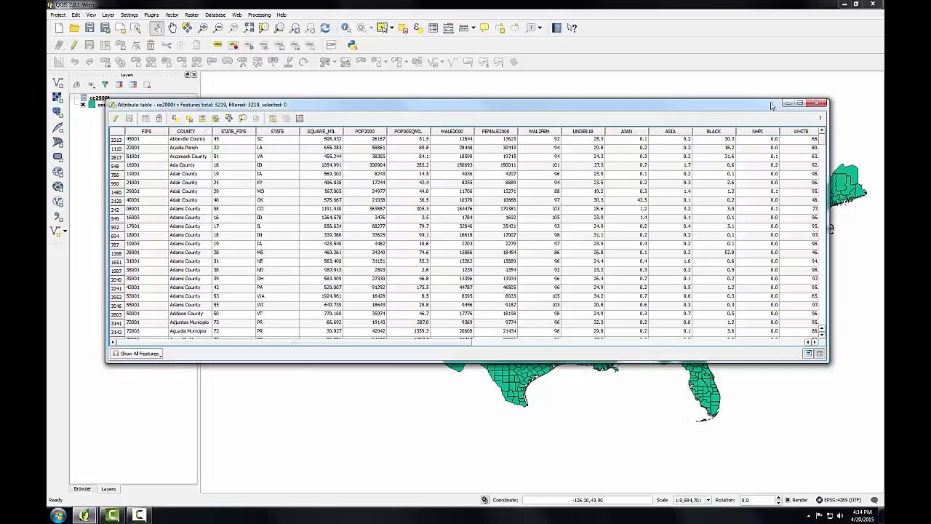
{"action": "left_click", "coordinate": [818, 104]}
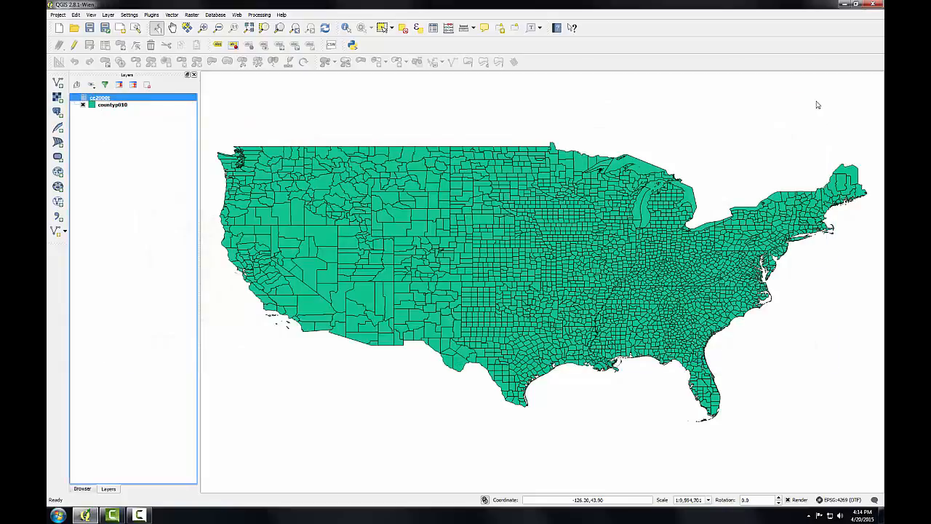
Step: Join the ce2000t table to the countyp010 layer, with FIPS as both the join field and the target field
{"action": "right_click", "coordinate": [110, 107]}
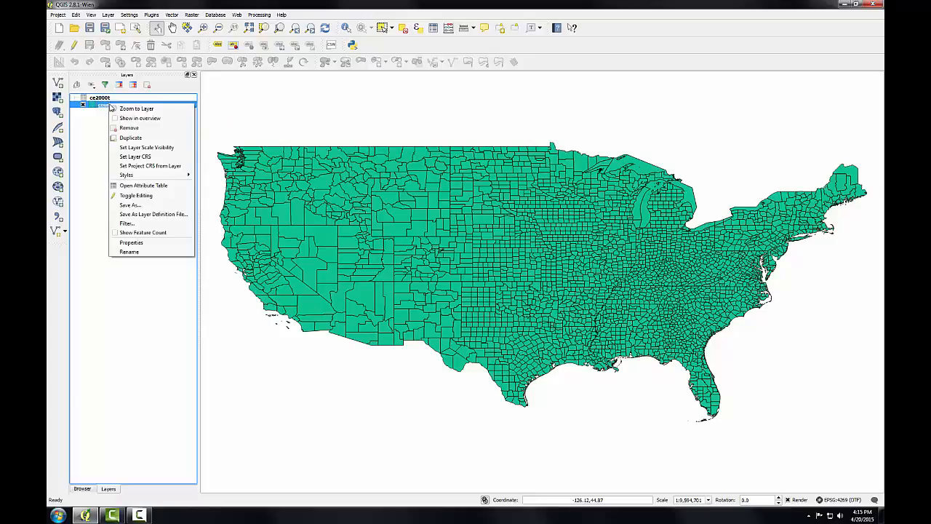
{"action": "left_click", "coordinate": [142, 243]}
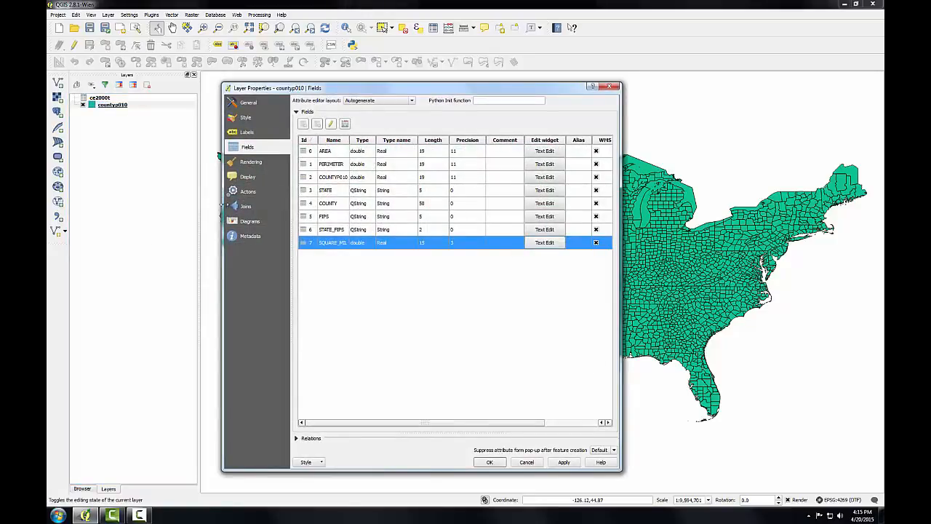
{"action": "left_click", "coordinate": [238, 208]}
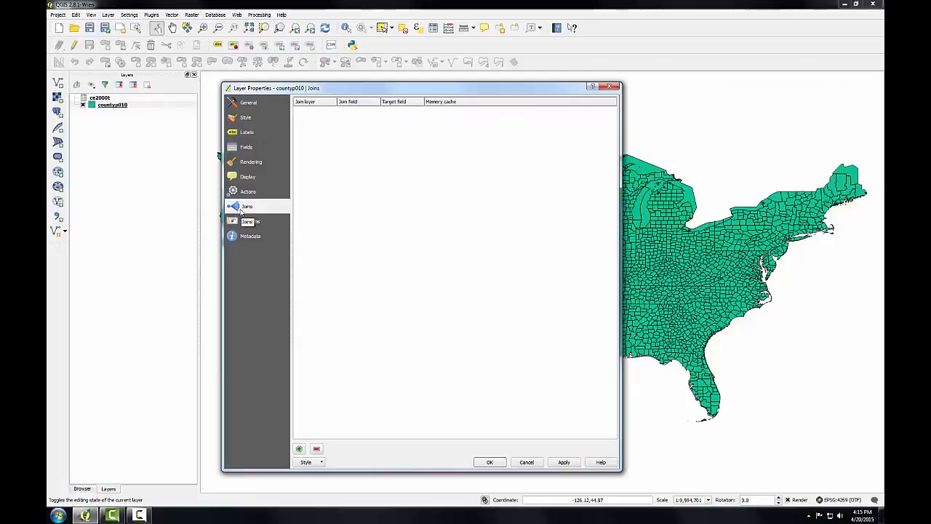
{"action": "left_click", "coordinate": [299, 450]}
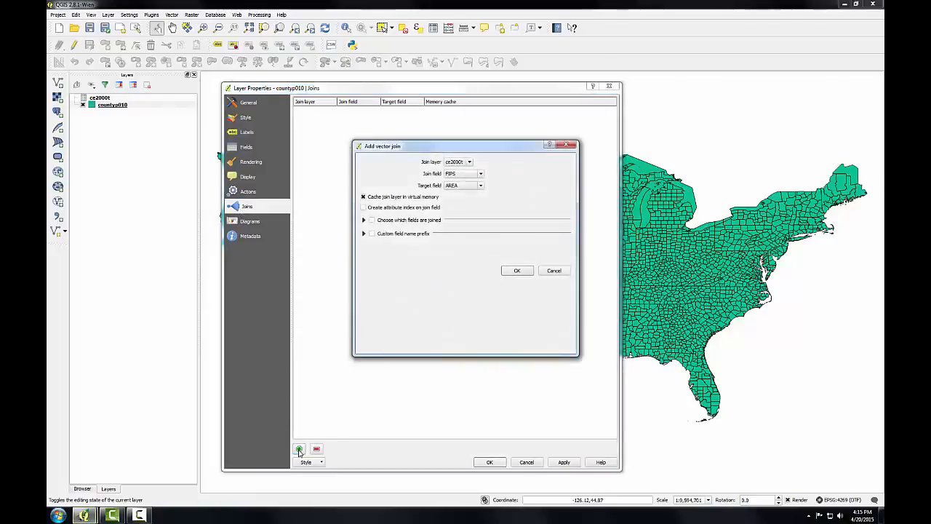
{"action": "left_click", "coordinate": [470, 162]}
{"action": "left_click", "coordinate": [470, 165]}
{"action": "left_click", "coordinate": [481, 186]}
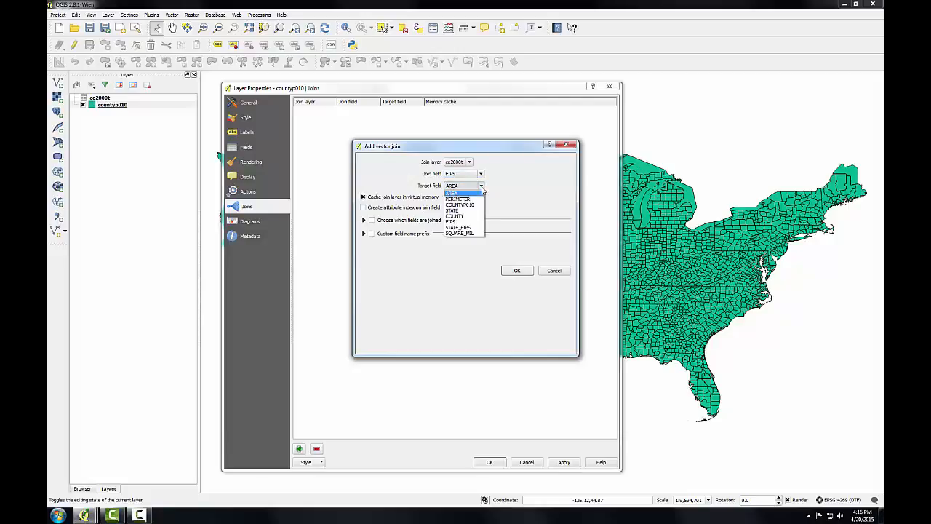
{"action": "left_click", "coordinate": [465, 224]}
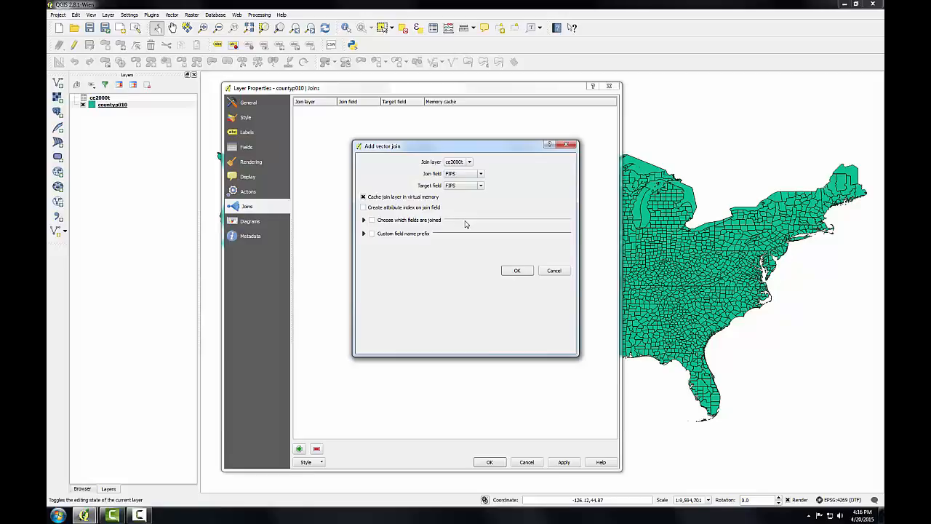
{"action": "left_click", "coordinate": [514, 271]}
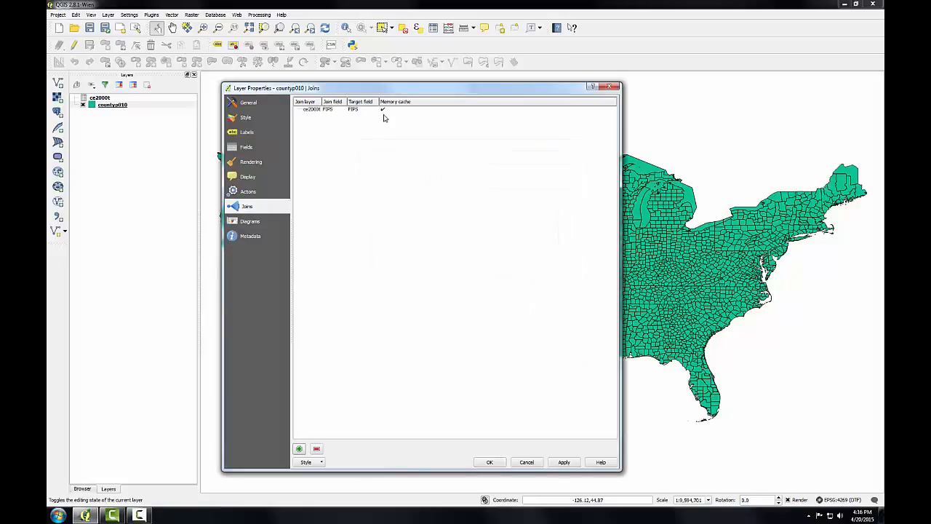
{"action": "left_click", "coordinate": [489, 463]}
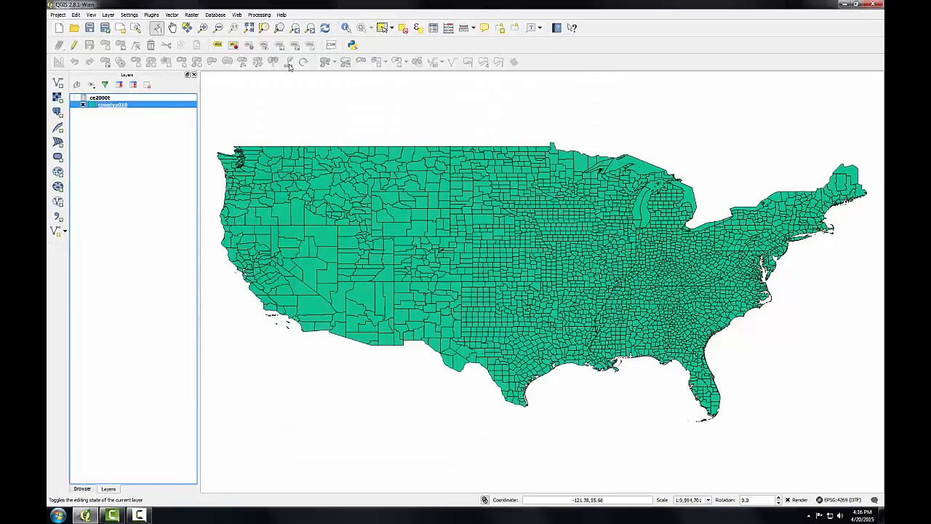
Step: Identify a county in northwestern Wyoming on the map to check its joined ce2000t attributes, and close the results
{"action": "left_click", "coordinate": [345, 27]}
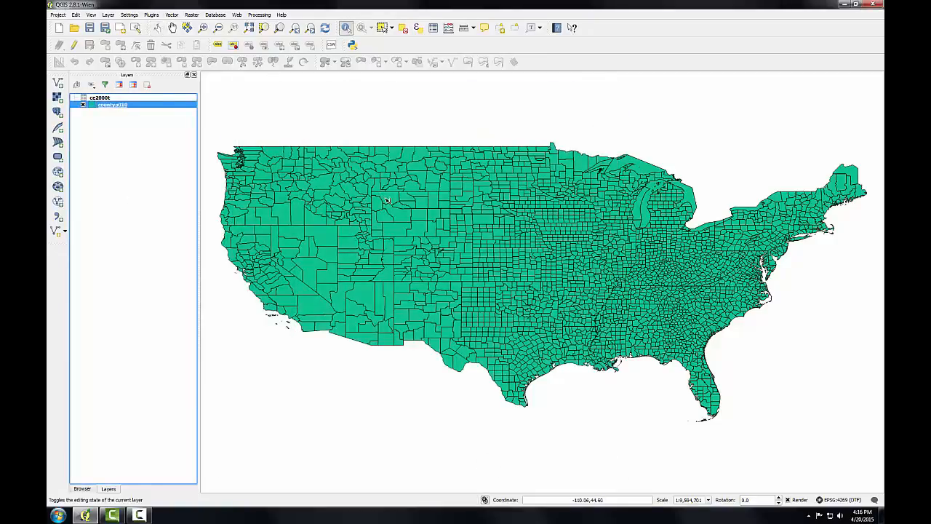
{"action": "left_click", "coordinate": [389, 202]}
{"action": "left_click_drag", "start_coordinate": [446, 251], "coordinate": [469, 478]}
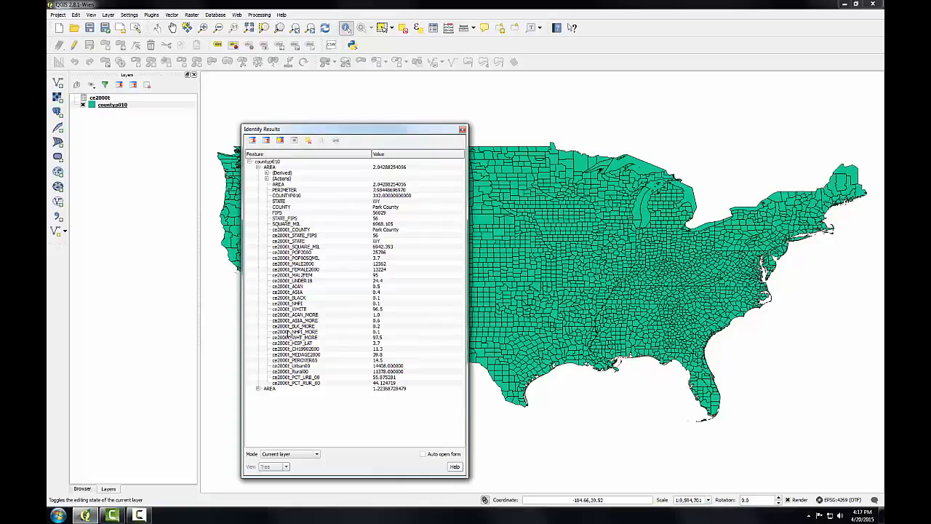
{"action": "left_click", "coordinate": [462, 130]}
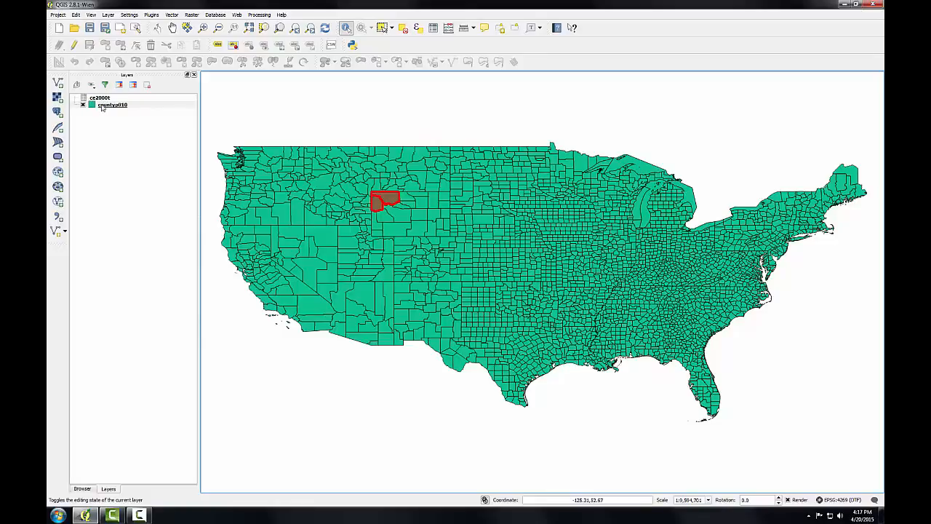
Step: Save the countyp010 layer as a new ESRI Shapefile named countyp010_census.shp in the Lab 2 Data folder and add it to the map
{"action": "right_click", "coordinate": [106, 107]}
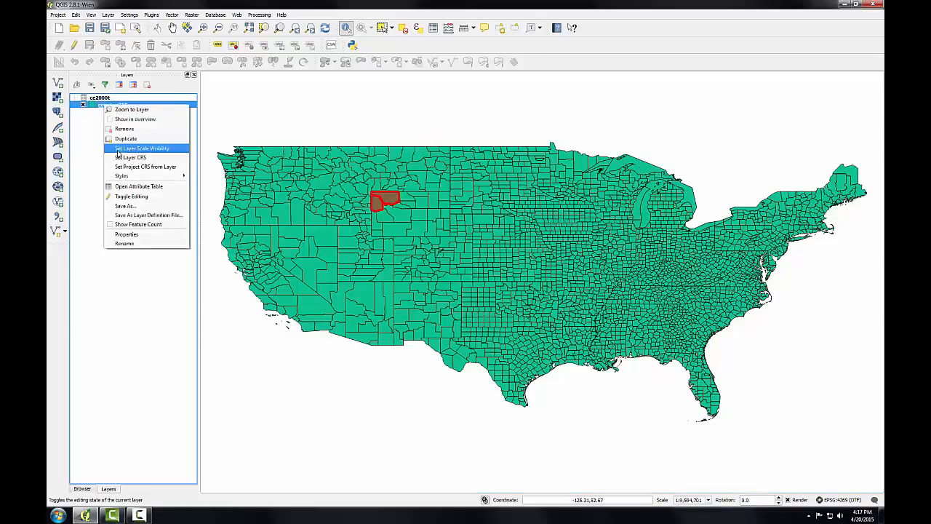
{"action": "left_click", "coordinate": [128, 208]}
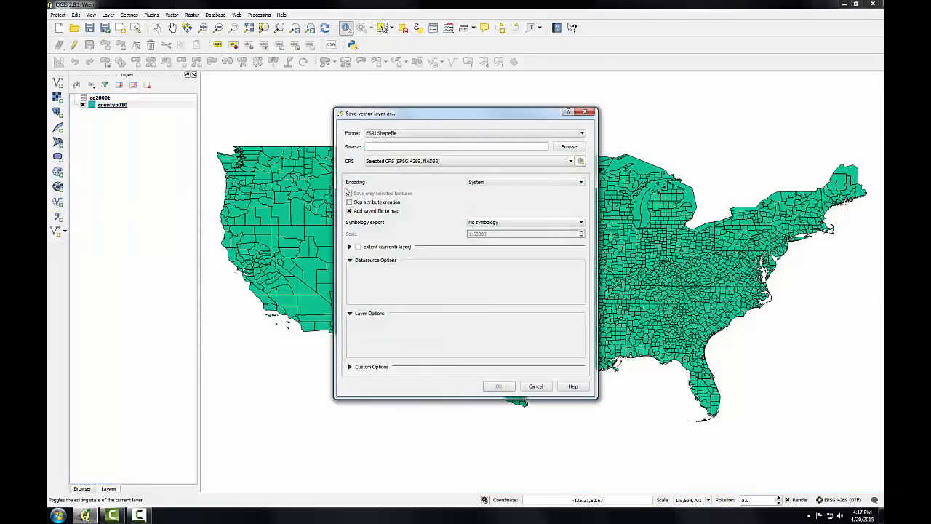
{"action": "left_click", "coordinate": [567, 149]}
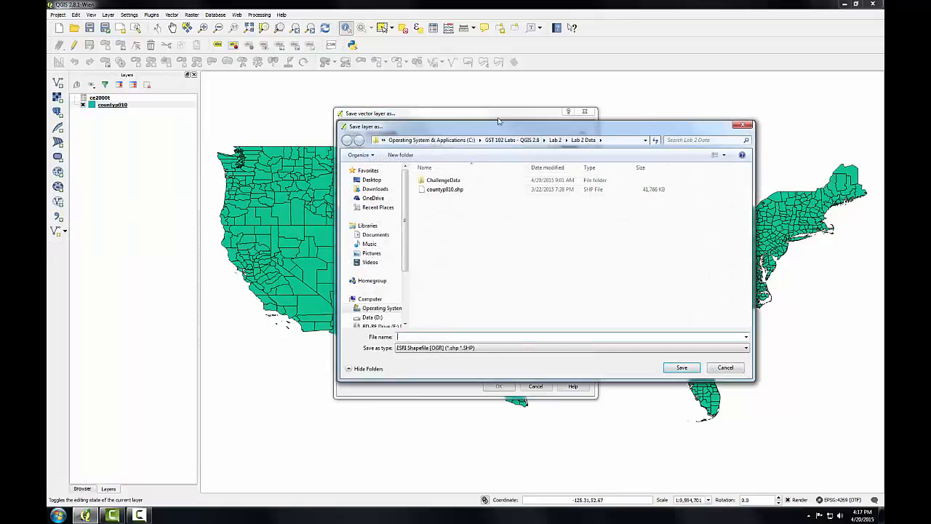
{"action": "left_click", "coordinate": [445, 189]}
{"action": "left_click", "coordinate": [428, 336]}
{"action": "type", "text": "_census"}
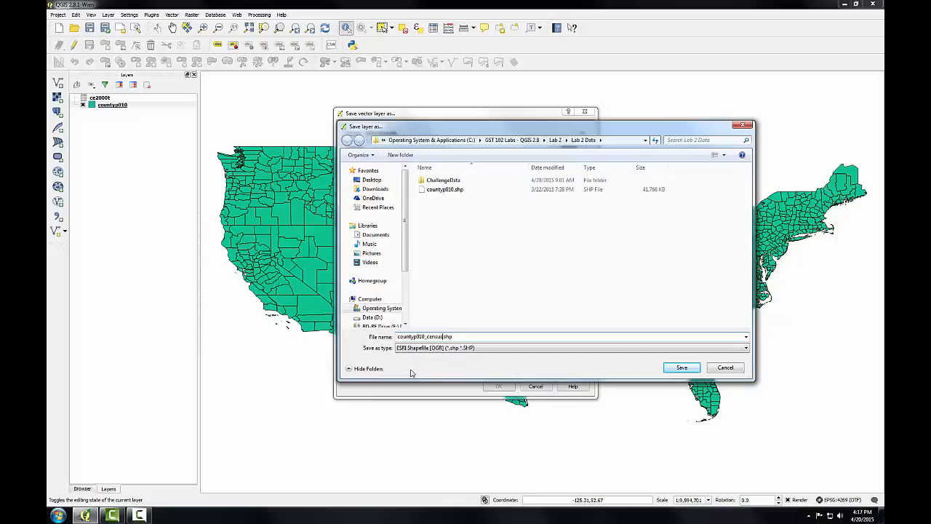
{"action": "left_click", "coordinate": [681, 368]}
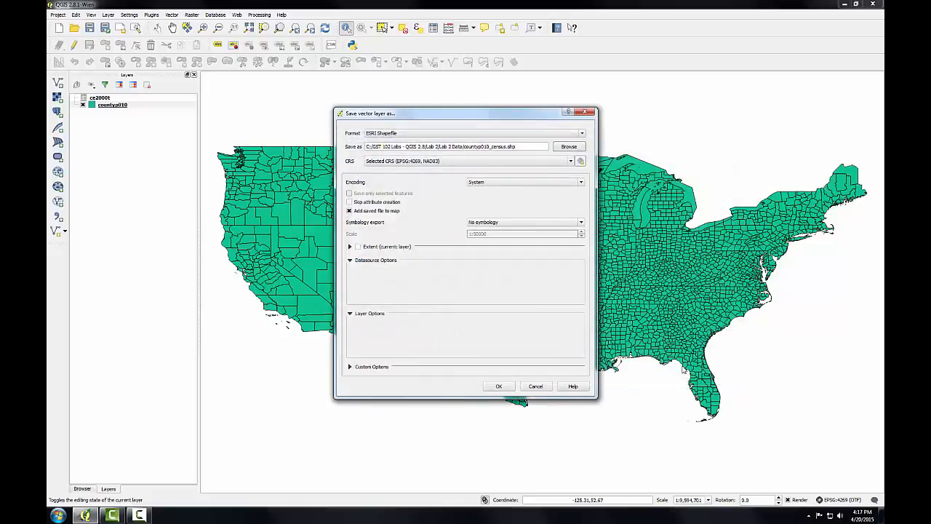
{"action": "left_click", "coordinate": [499, 386]}
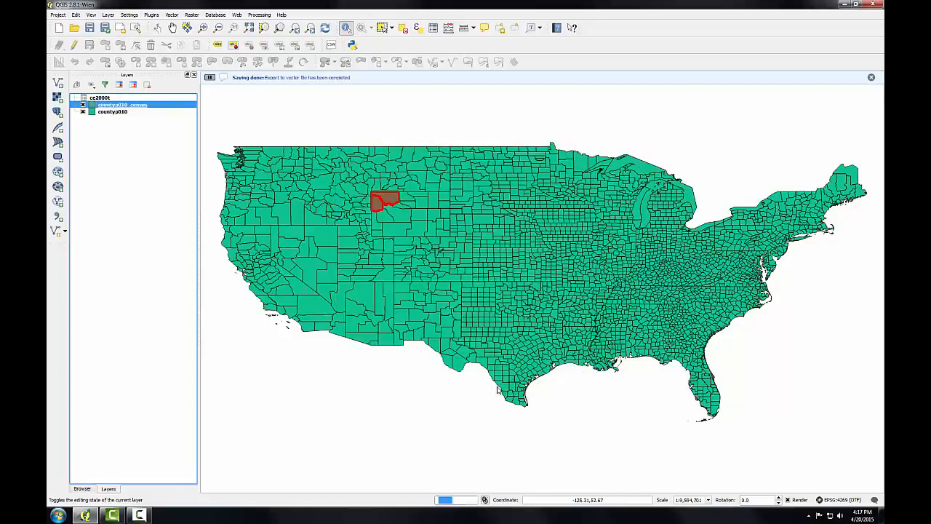
Step: Examine the census columns through to the last field in the countyp010_census attribute table, and close it
{"action": "right_click", "coordinate": [102, 105]}
{"action": "key", "text": "Escape"}
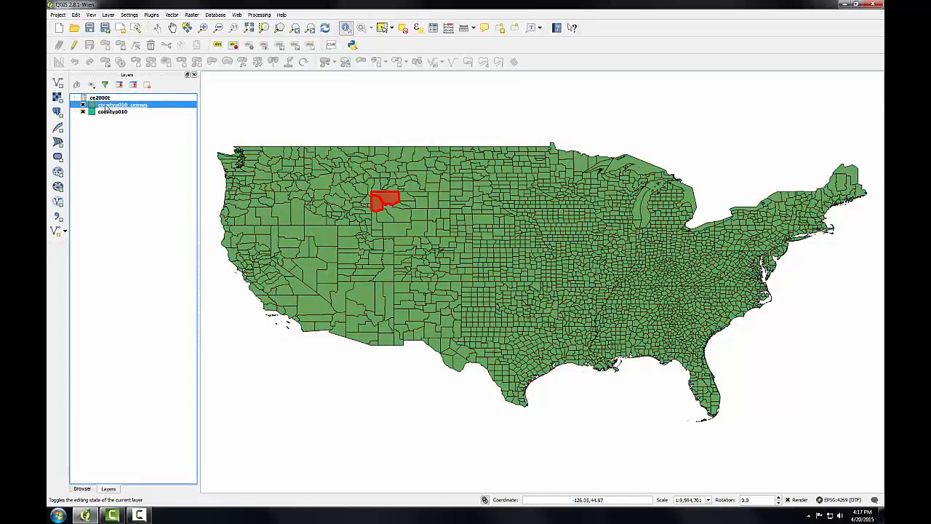
{"action": "right_click", "coordinate": [106, 107]}
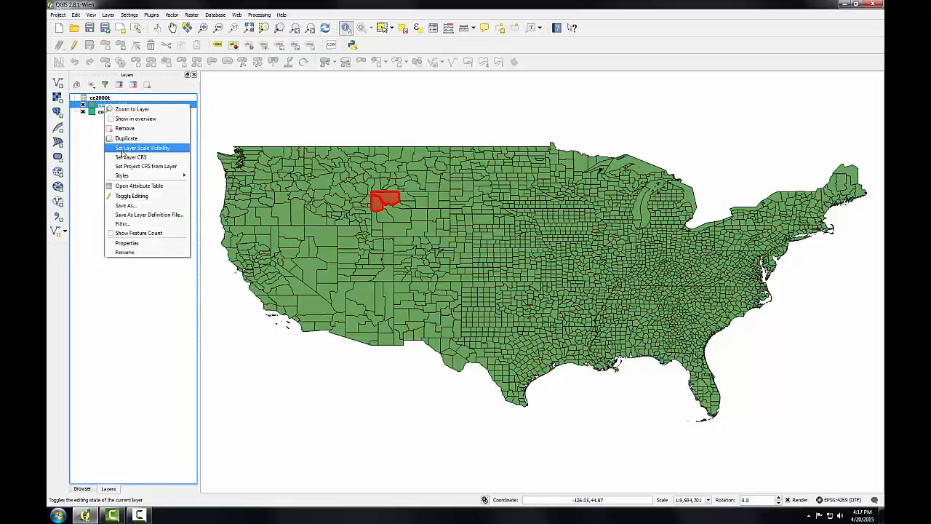
{"action": "left_click", "coordinate": [136, 188]}
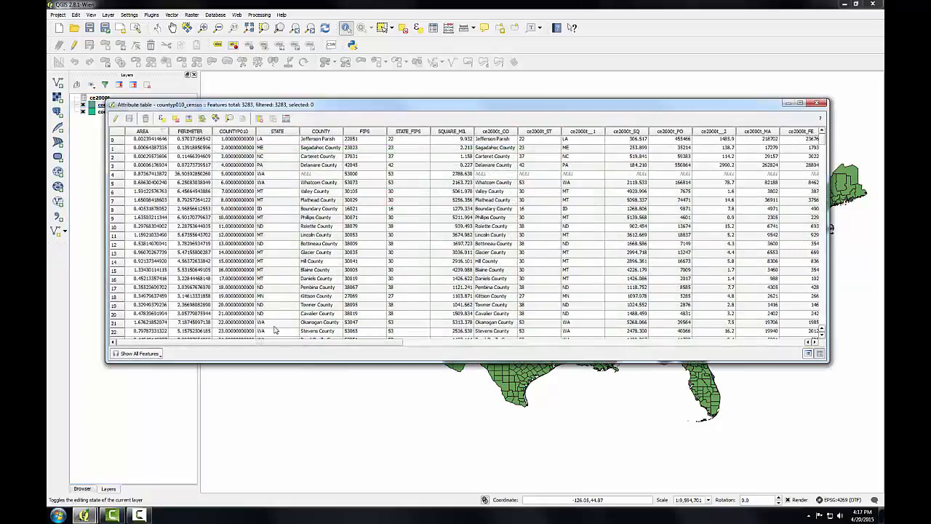
{"action": "left_click_drag", "start_coordinate": [279, 343], "coordinate": [683, 350]}
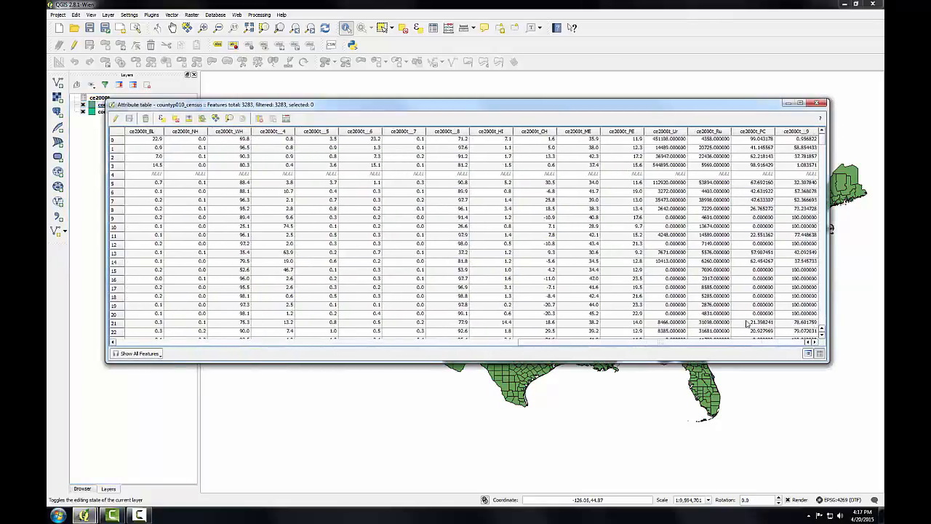
{"action": "left_click", "coordinate": [819, 103]}
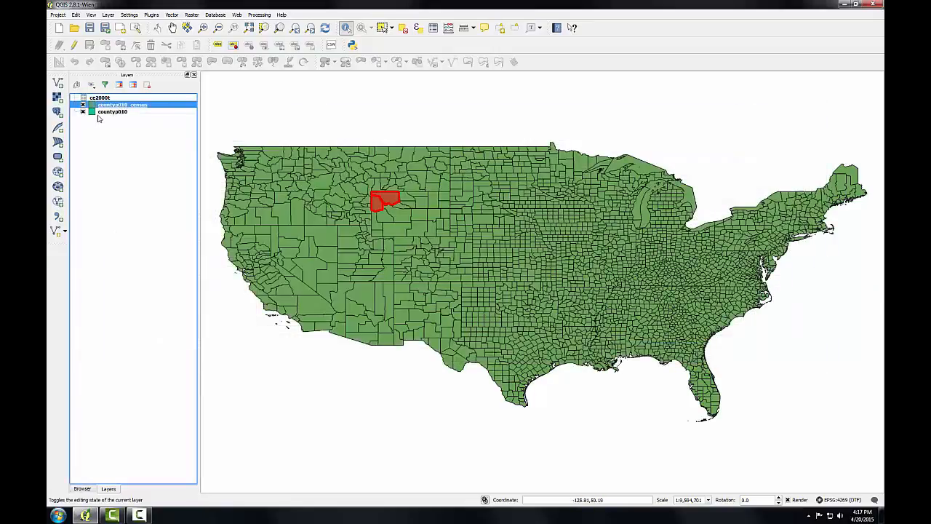
Step: Remove the original countyp010 layer and the ce2000t table from the project, keeping only the countyp010_census layer
{"action": "right_click", "coordinate": [102, 113]}
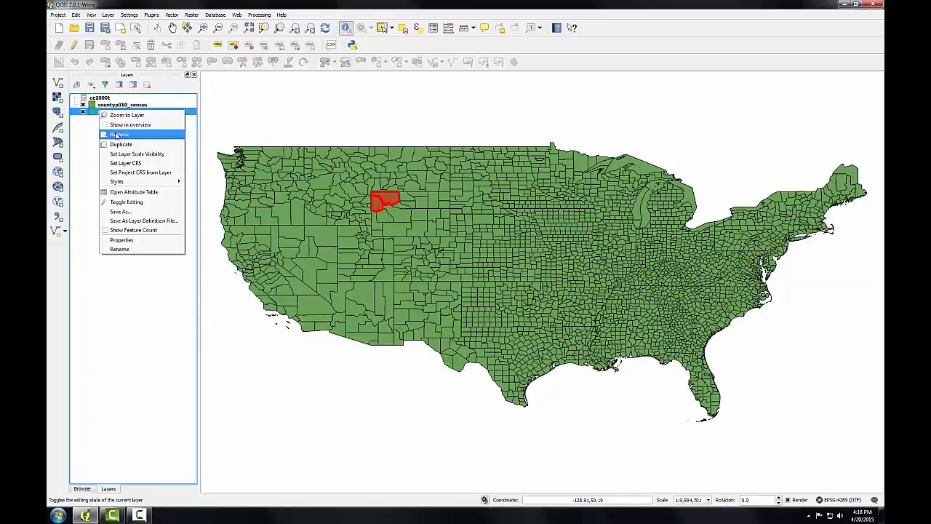
{"action": "left_click", "coordinate": [116, 135]}
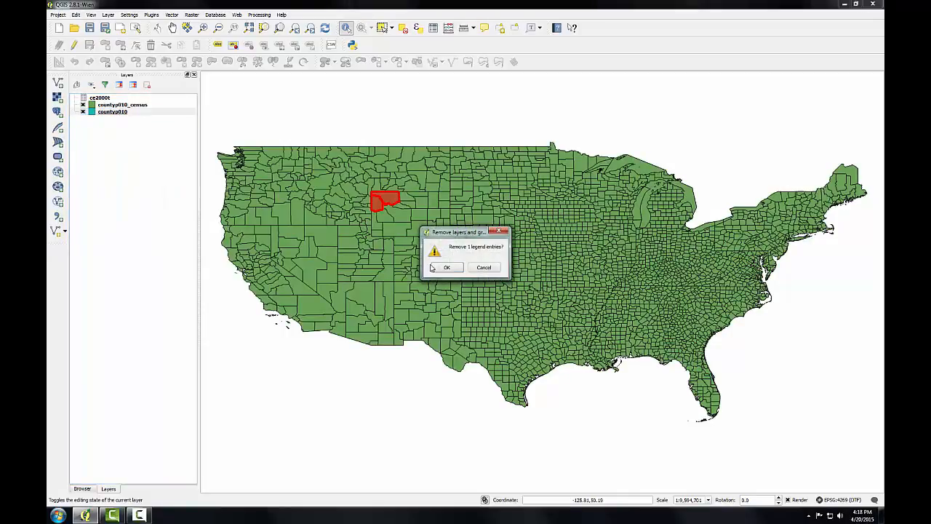
{"action": "left_click", "coordinate": [435, 268]}
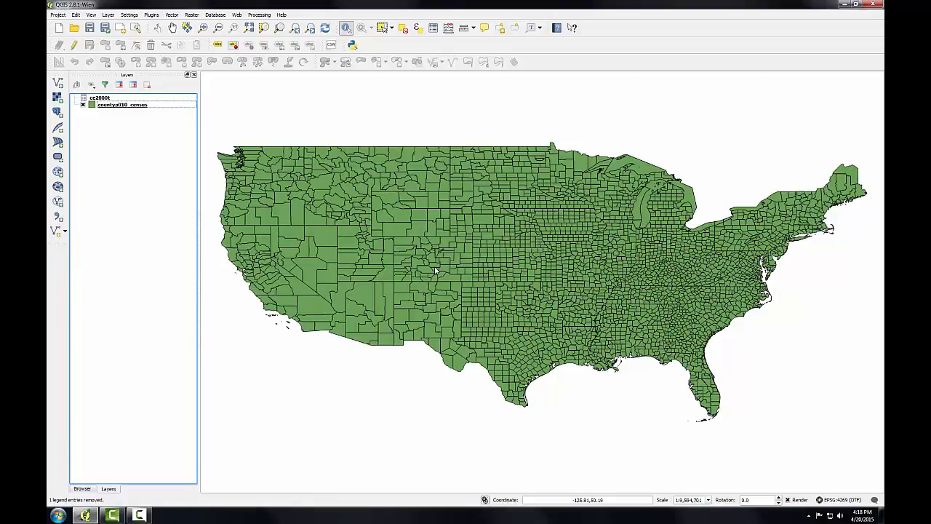
{"action": "right_click", "coordinate": [102, 98]}
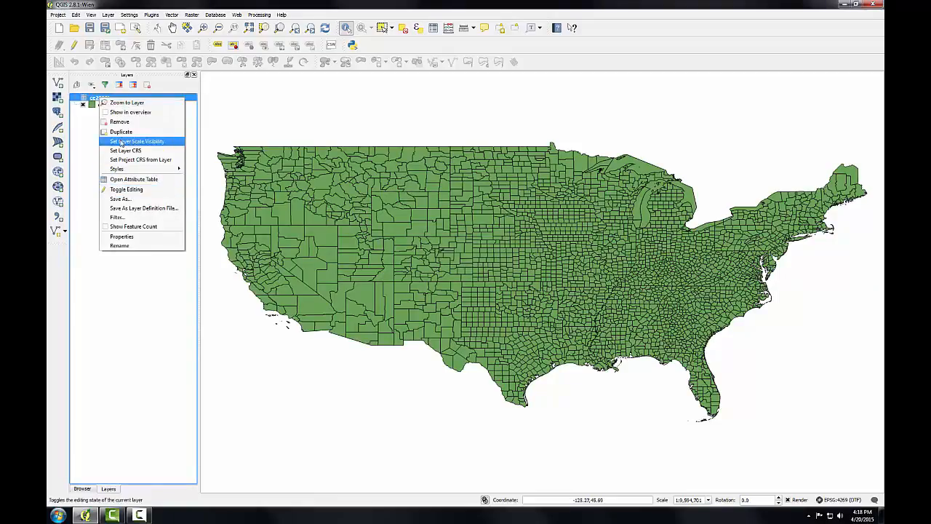
{"action": "left_click", "coordinate": [121, 123]}
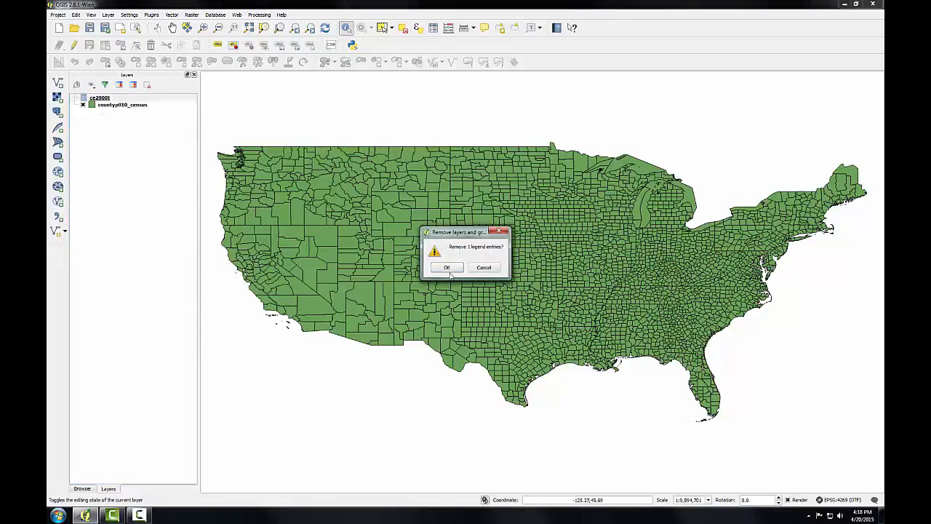
{"action": "left_click", "coordinate": [448, 269]}
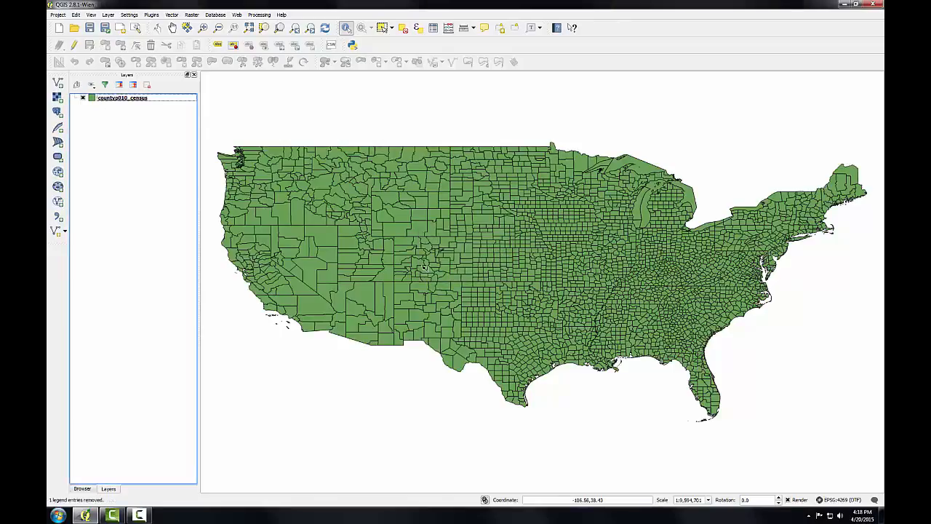